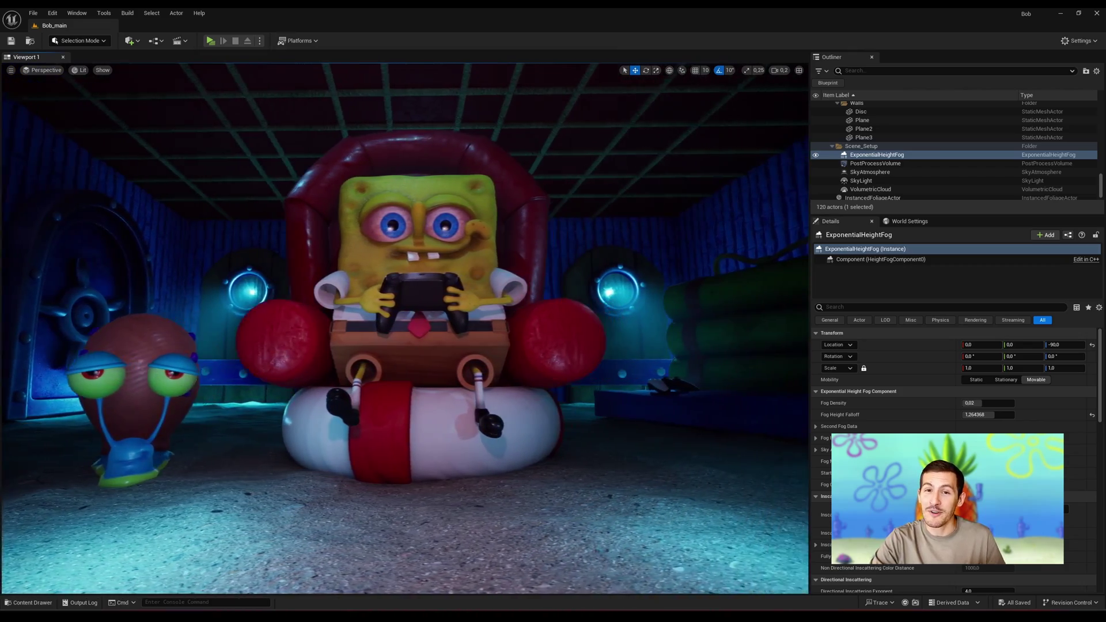
# Examine the room's characters, controller, television and console, and try out the intensity of the pink point light at the television screen
pyautogui.moveTo(406, 328); pyautogui.dragTo(426, 328, button='right')
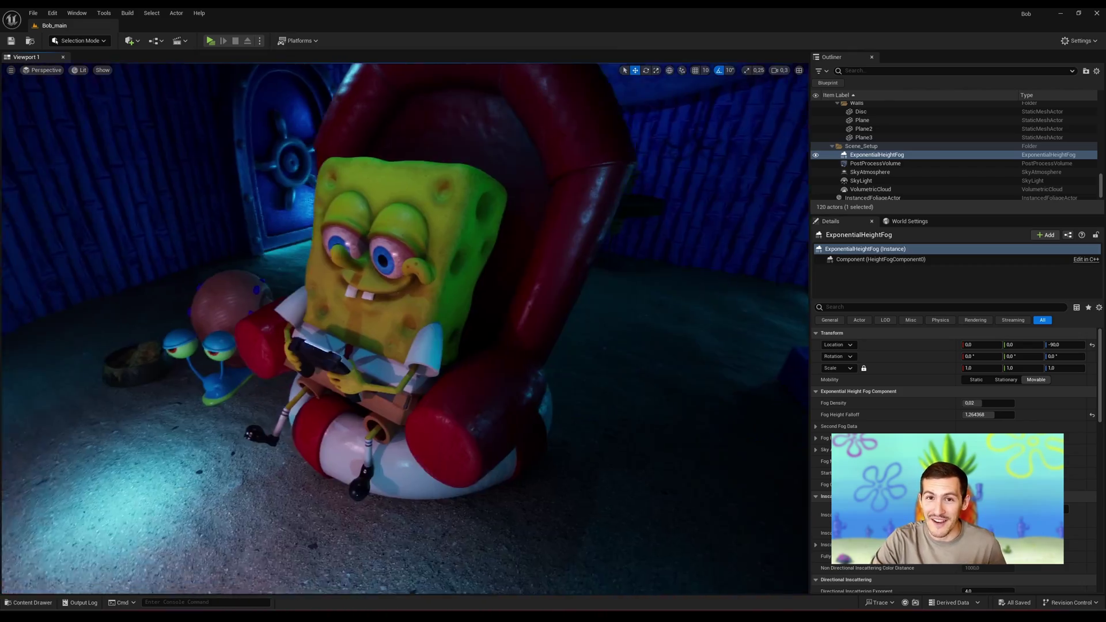
pyautogui.moveTo(406, 329); pyautogui.dragTo(432, 322, button='right')
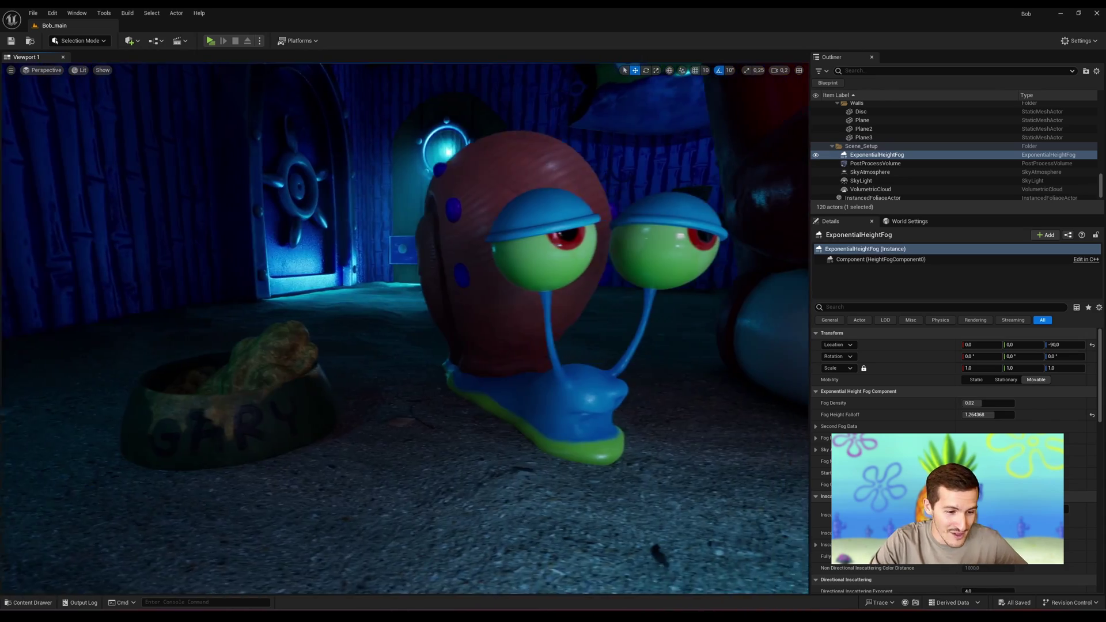
pyautogui.moveTo(405, 328); pyautogui.dragTo(472, 329, button='right')
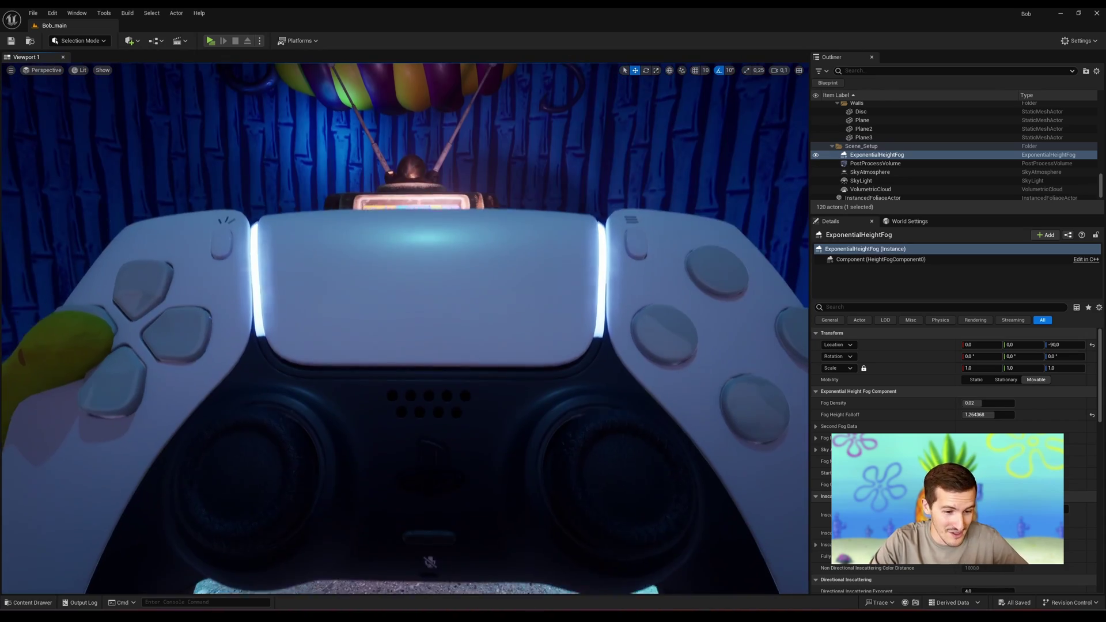
pyautogui.moveTo(406, 328); pyautogui.dragTo(406, 323, button='right')
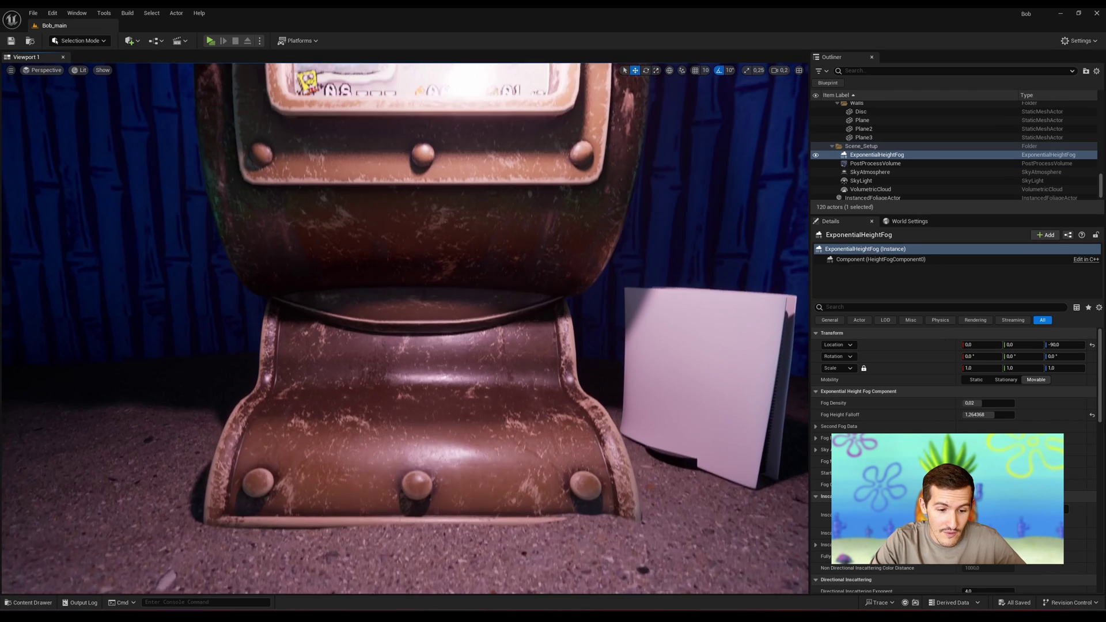
pyautogui.moveTo(405, 329); pyautogui.dragTo(406, 323, button='right')
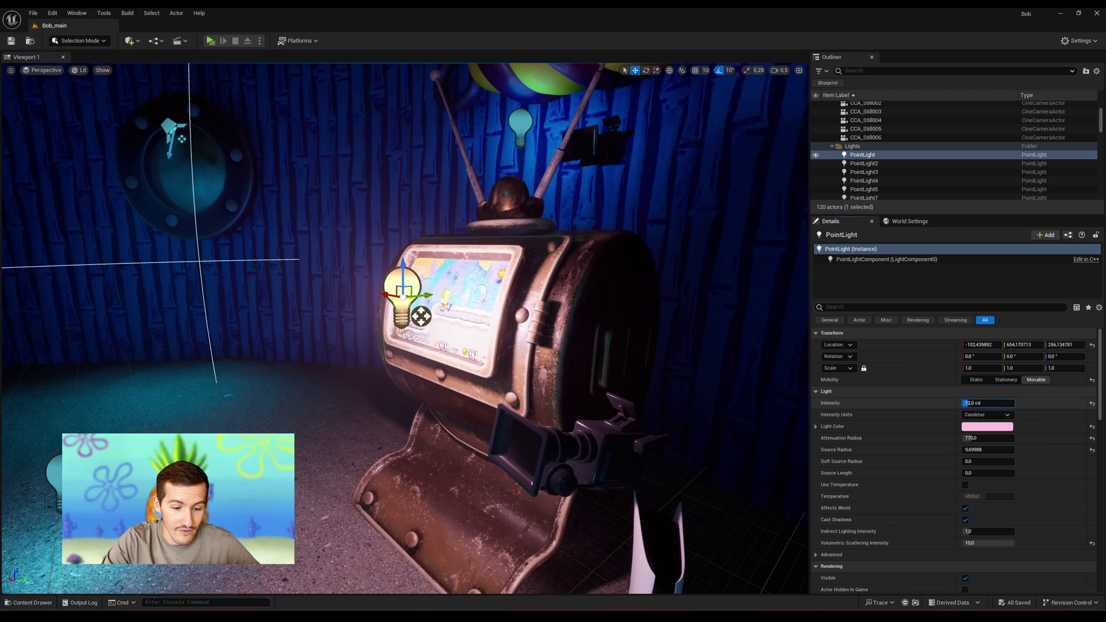
pyautogui.moveTo(965, 403)
pyautogui.mouseDown()
pyautogui.moveTo(991, 403)
pyautogui.moveTo(961, 403)
pyautogui.moveTo(975, 403)
pyautogui.mouseUp()
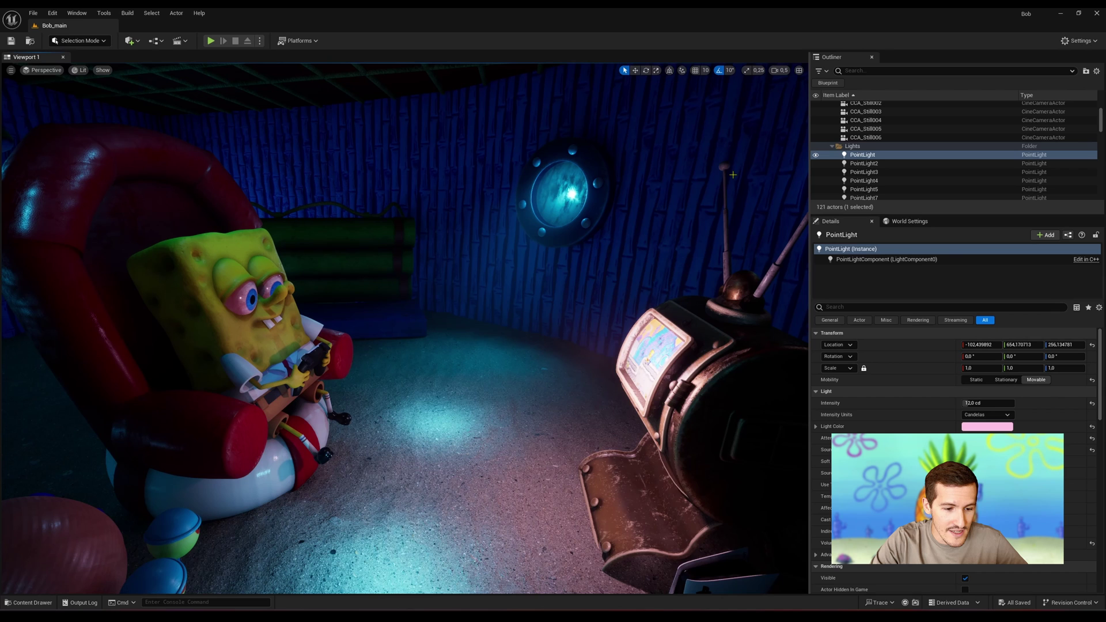
# Show the light icons, open the LS_CCA002 level sequence and add the television's PointLight to it with its light component tracks
pyautogui.press('g')
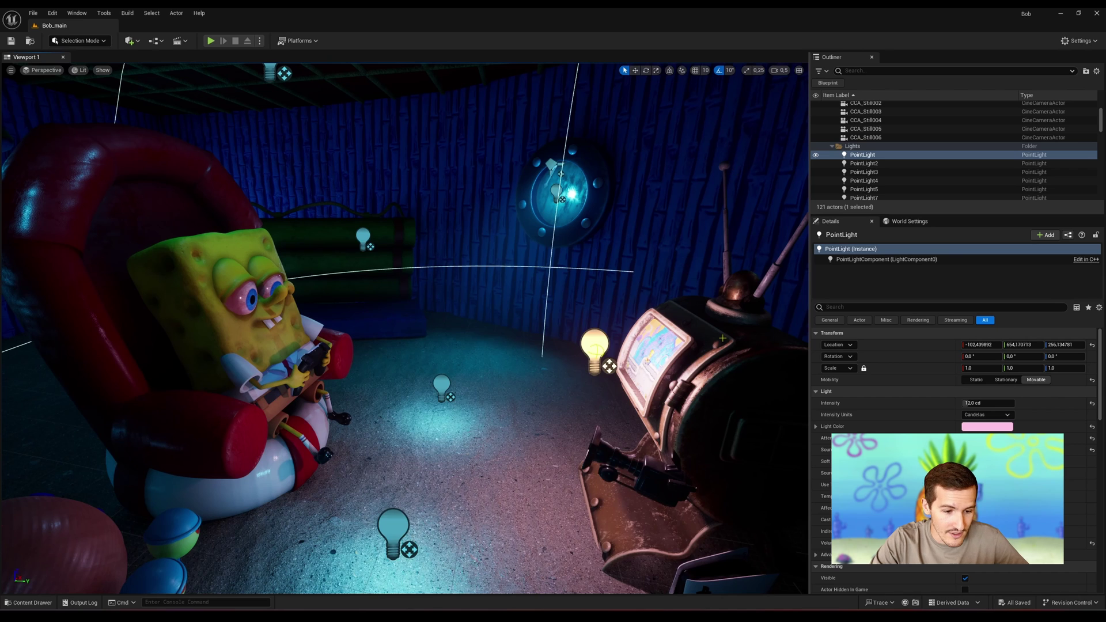
pyautogui.hotkey('ctrl', 'space')
pyautogui.doubleClick(265, 466)
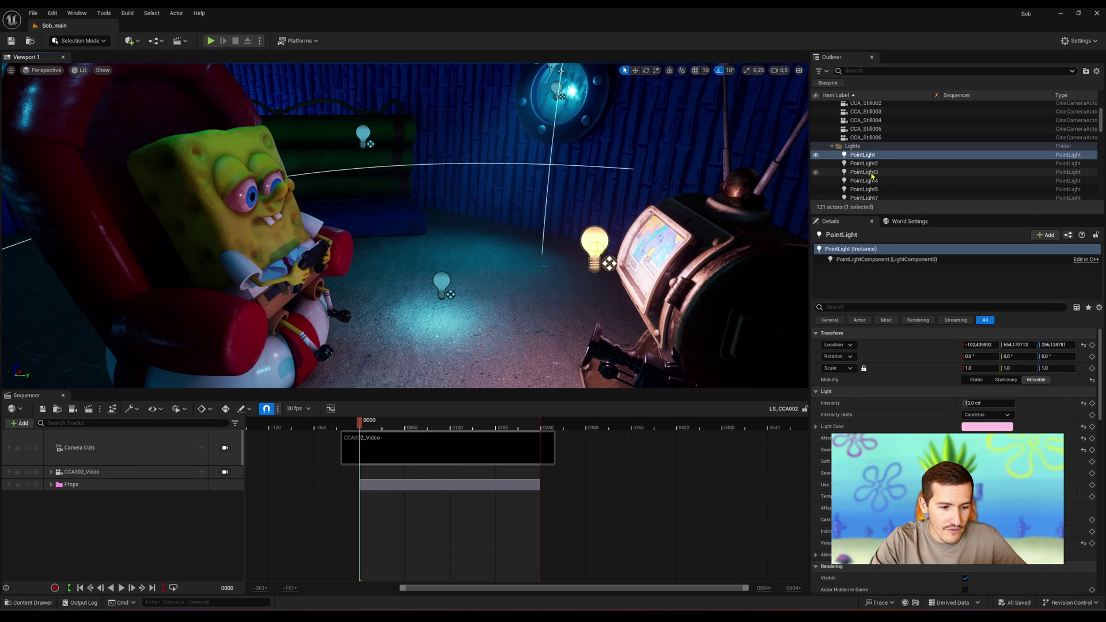
pyautogui.moveTo(875, 157); pyautogui.dragTo(567, 262)
pyautogui.moveTo(122, 527); pyautogui.dragTo(121, 527)
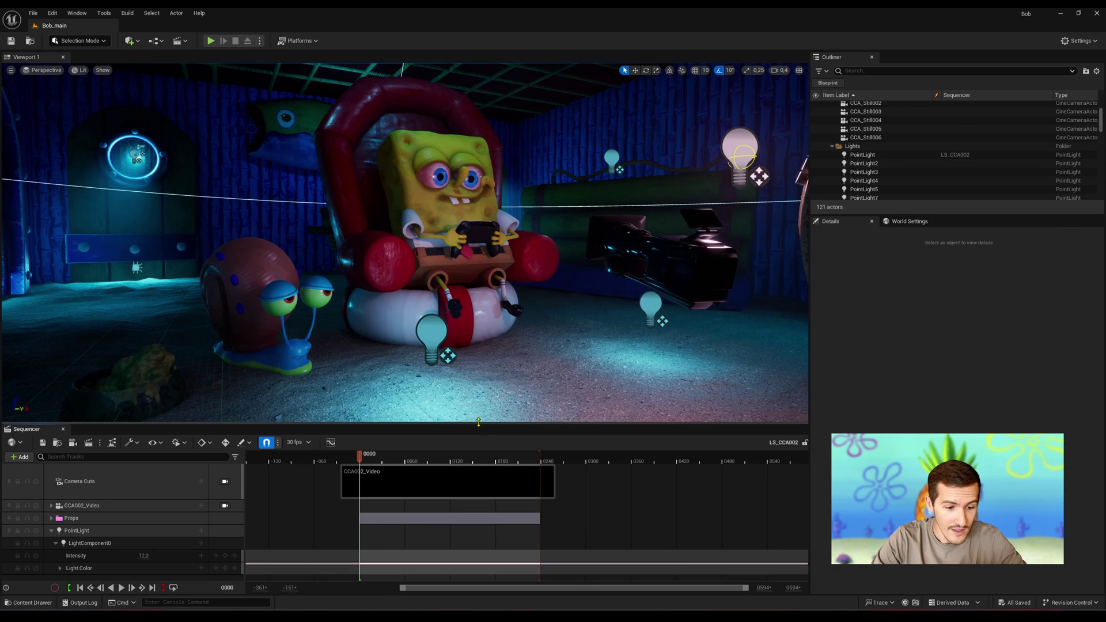
# Key the point light's intensity at frame 0 and set it to 50 at frame 18
pyautogui.press('w')
pyautogui.moveTo(478, 412); pyautogui.dragTo(472, 412, button='right')
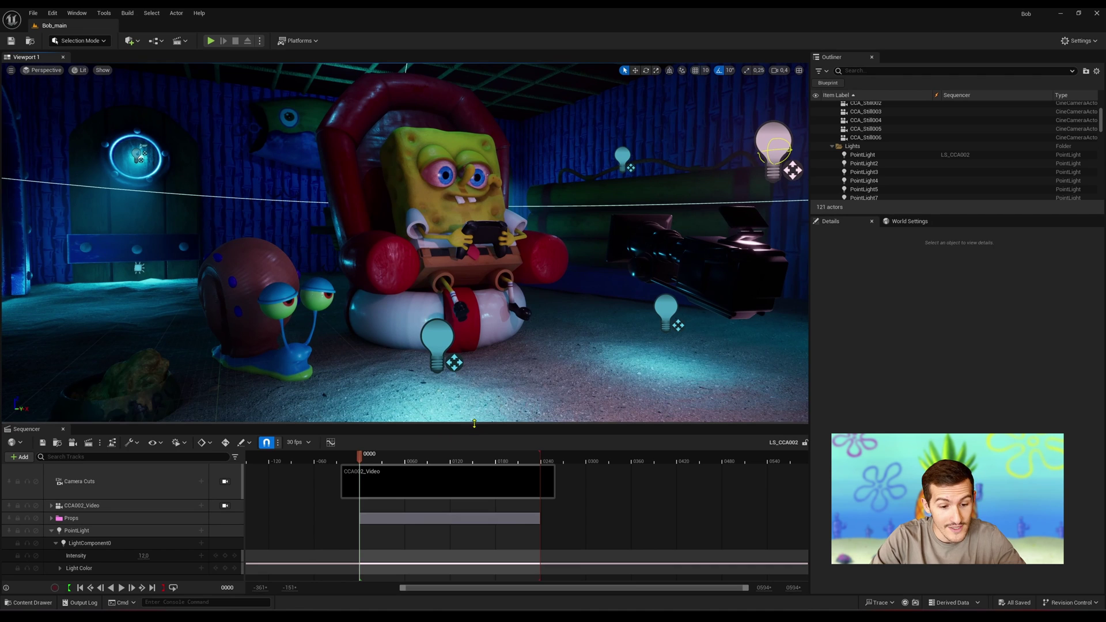
pyautogui.moveTo(474, 422); pyautogui.dragTo(471, 384)
pyautogui.click(84, 512)
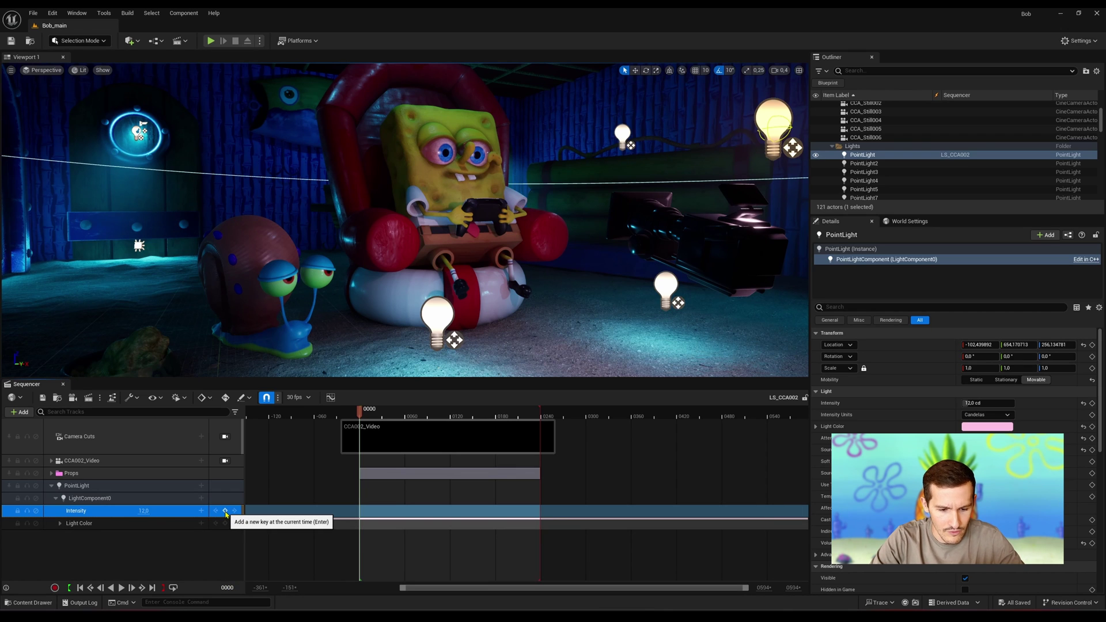
pyautogui.click(375, 413)
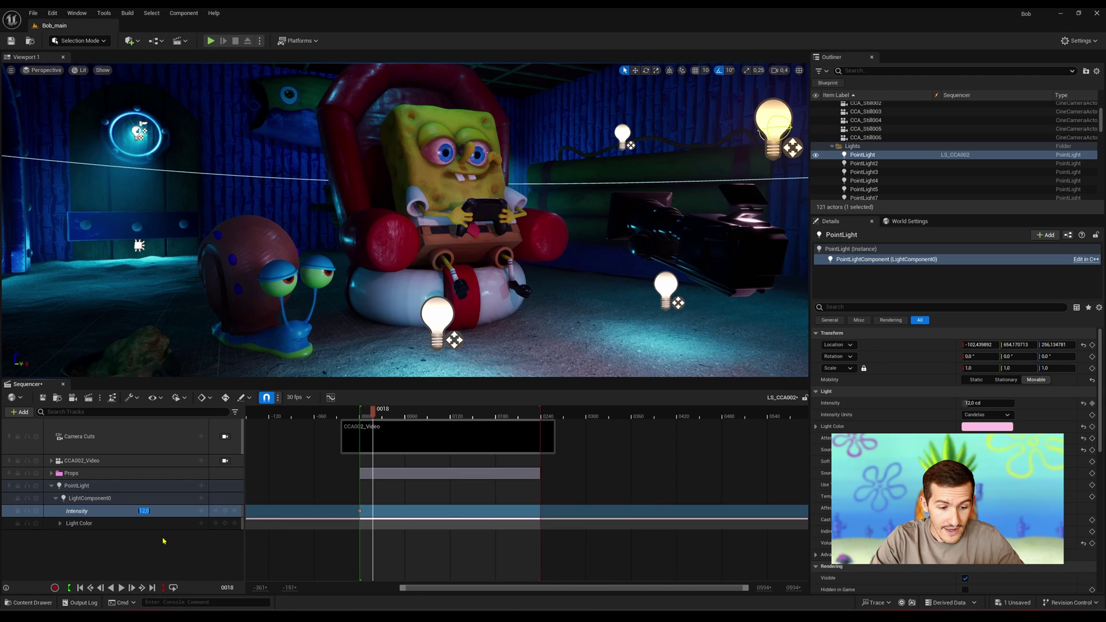
pyautogui.write('50')
pyautogui.press('Return')
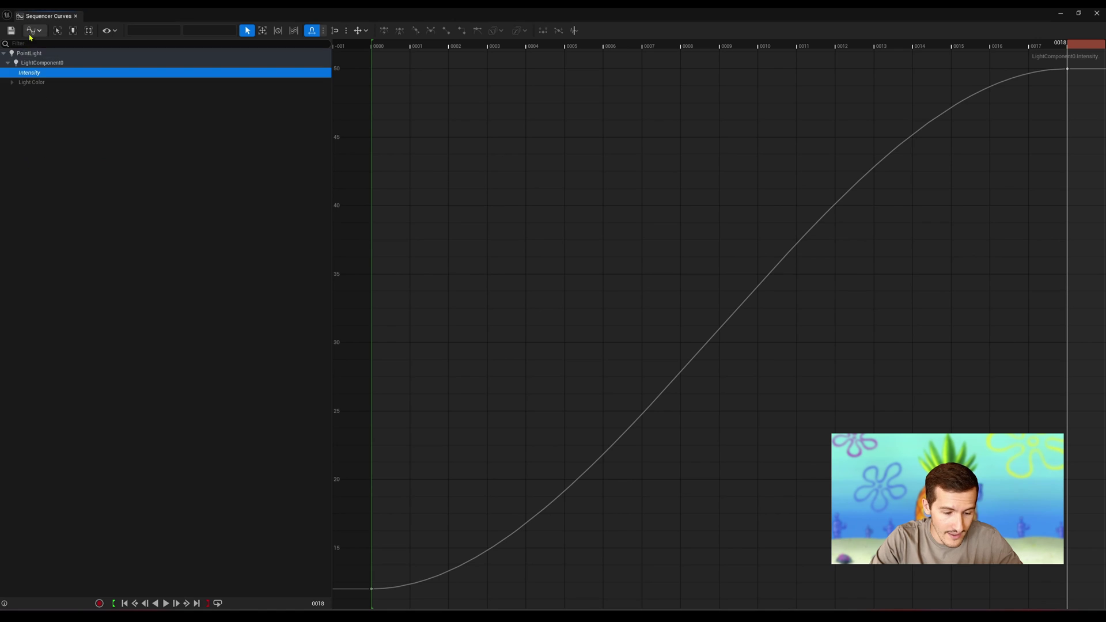
# Show the intensity curve in a normalized view fitted to its keys and set its post-infinity to Oscillate (Ping Pong)
pyautogui.click(31, 31)
pyautogui.click(80, 65)
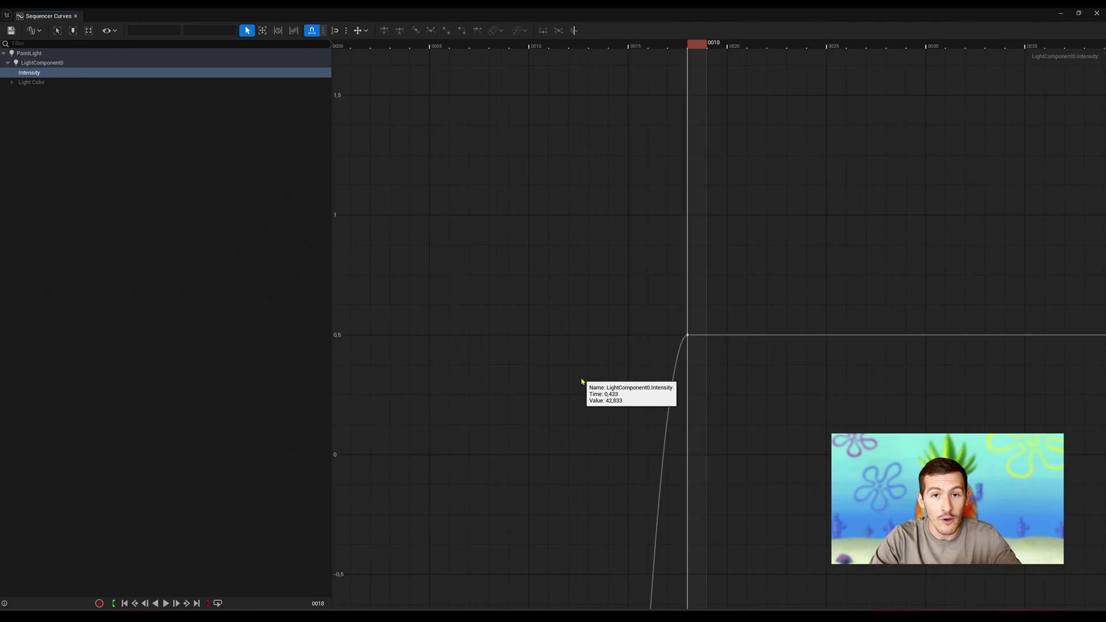
pyautogui.press('f')
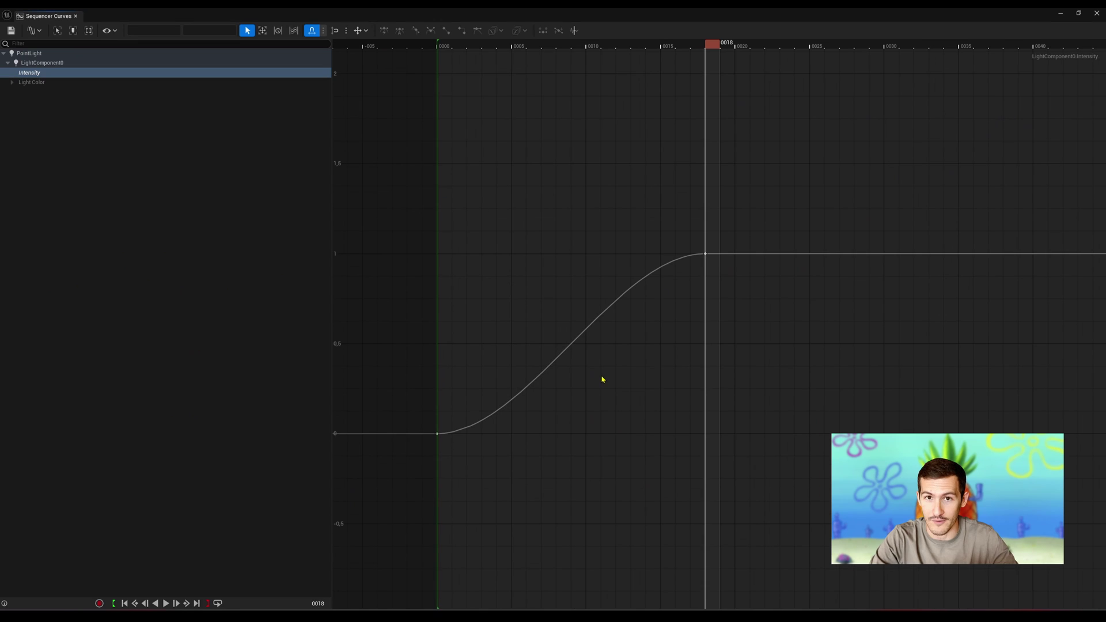
pyautogui.click(581, 338)
pyautogui.rightClick(581, 336)
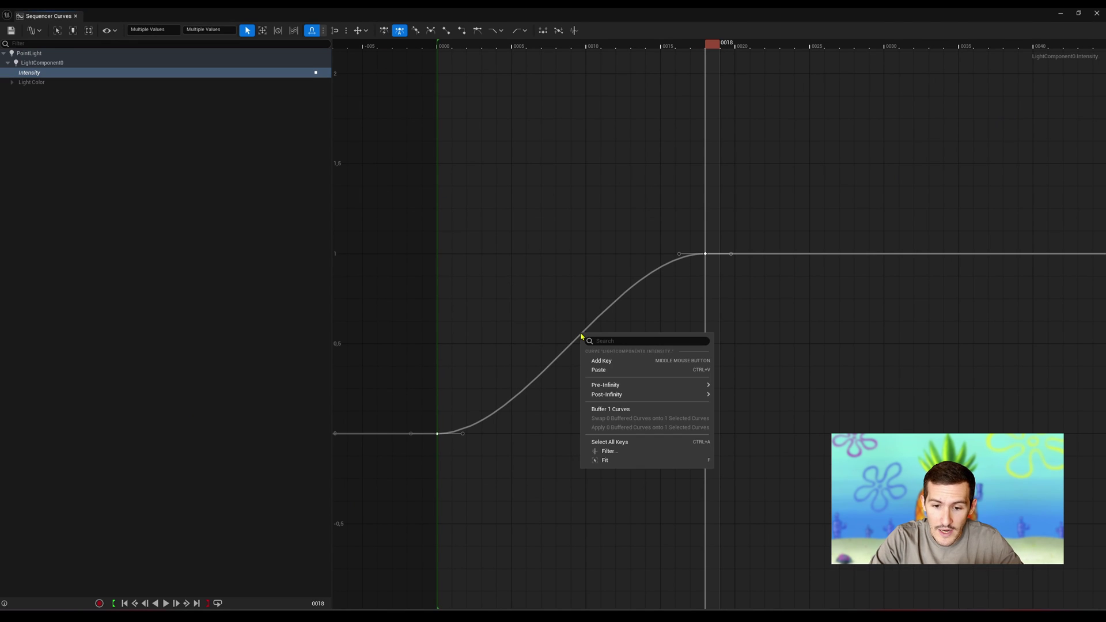
pyautogui.moveTo(633, 398)
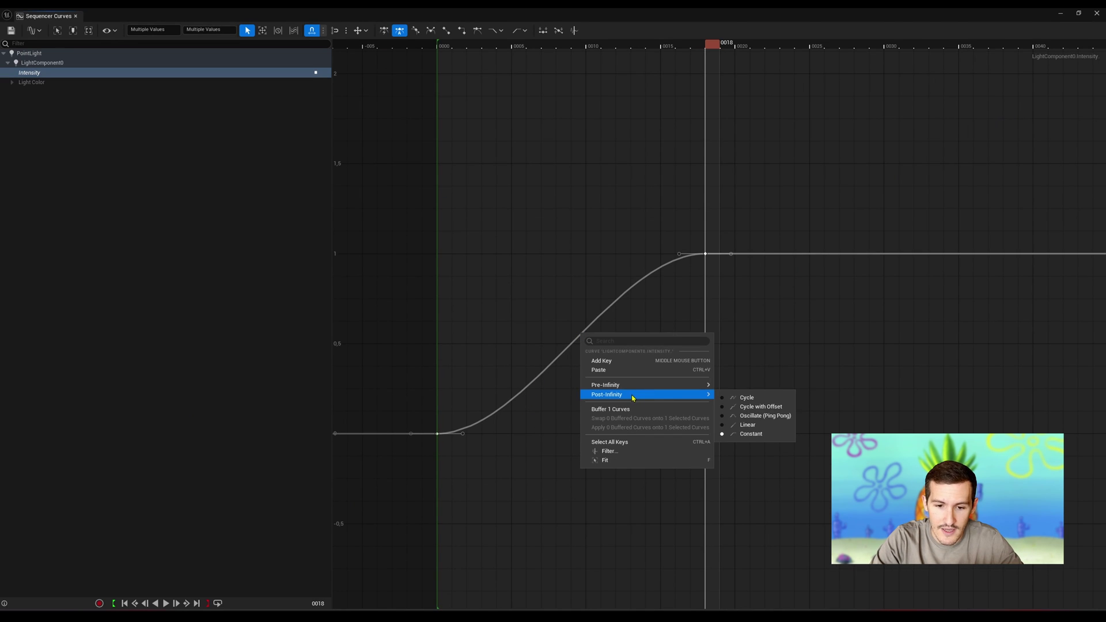
pyautogui.click(769, 416)
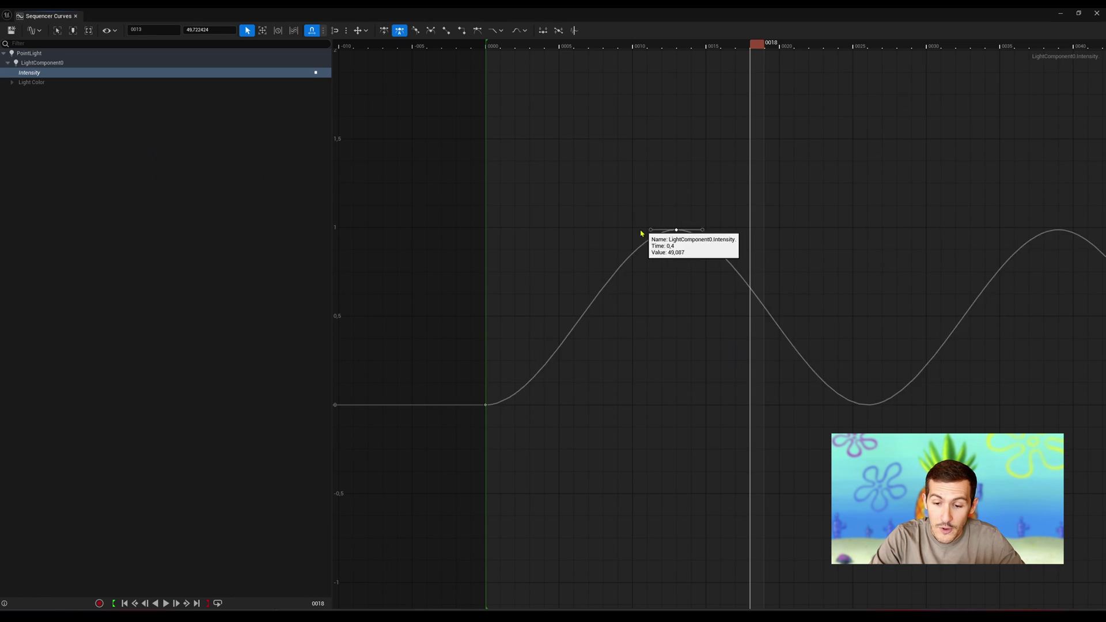
# Move the peak intensity key to about frame 8, then add and reposition an extra key on the rising part of the curve
pyautogui.moveTo(648, 228); pyautogui.dragTo(603, 229)
pyautogui.rightClick(538, 335)
pyautogui.click(575, 362)
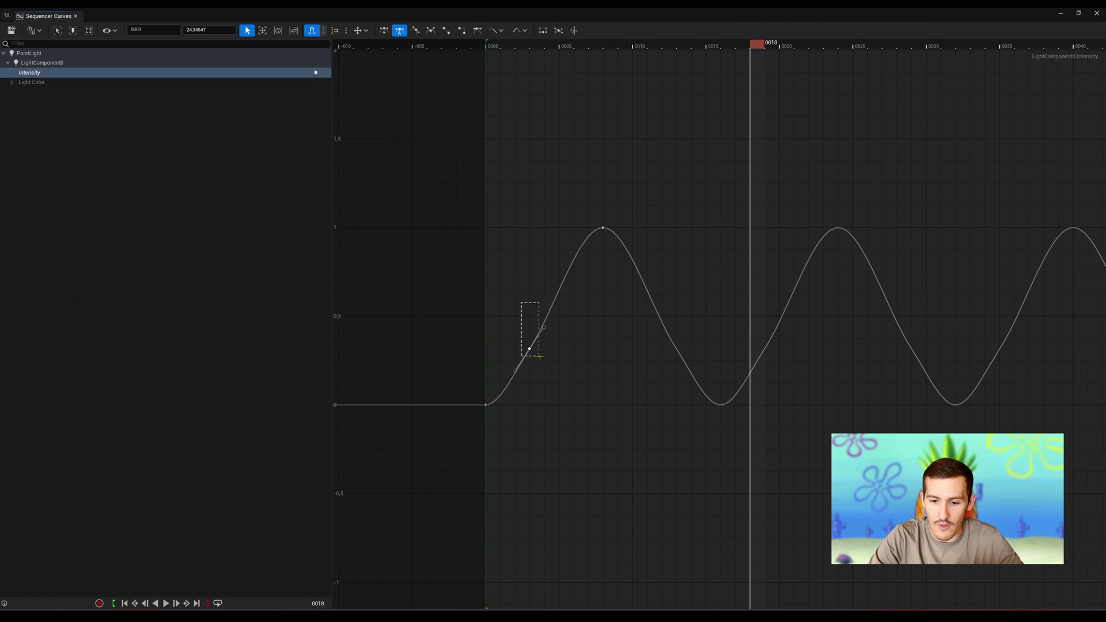
pyautogui.moveTo(533, 340); pyautogui.dragTo(553, 366)
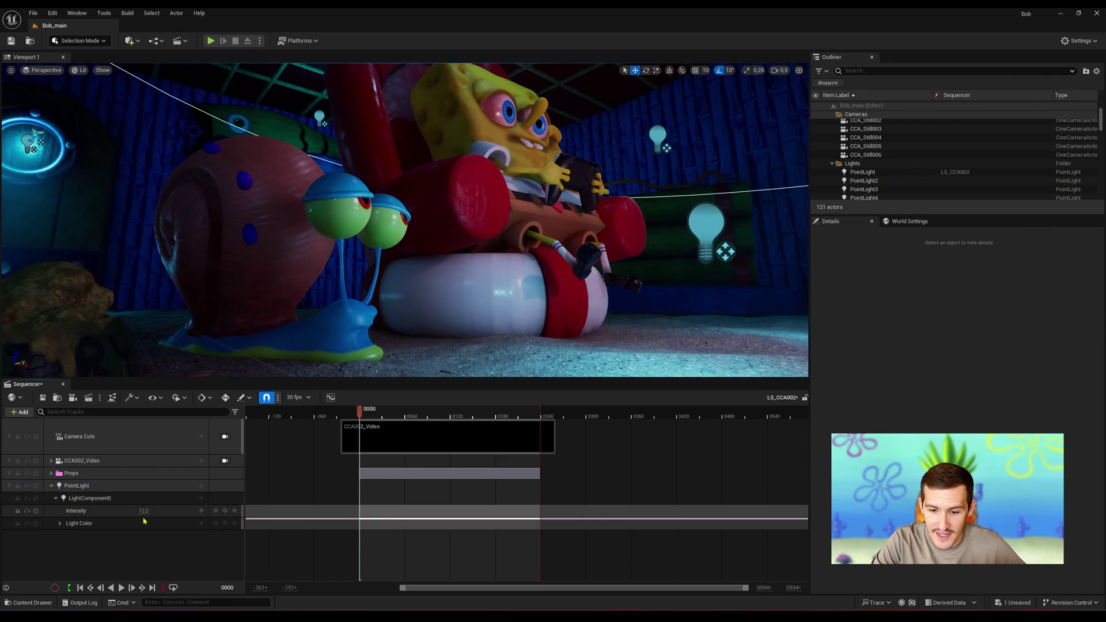
# Override the point light's Intensity track with Float Perlin Noise
pyautogui.click(97, 513)
pyautogui.rightClick(97, 513)
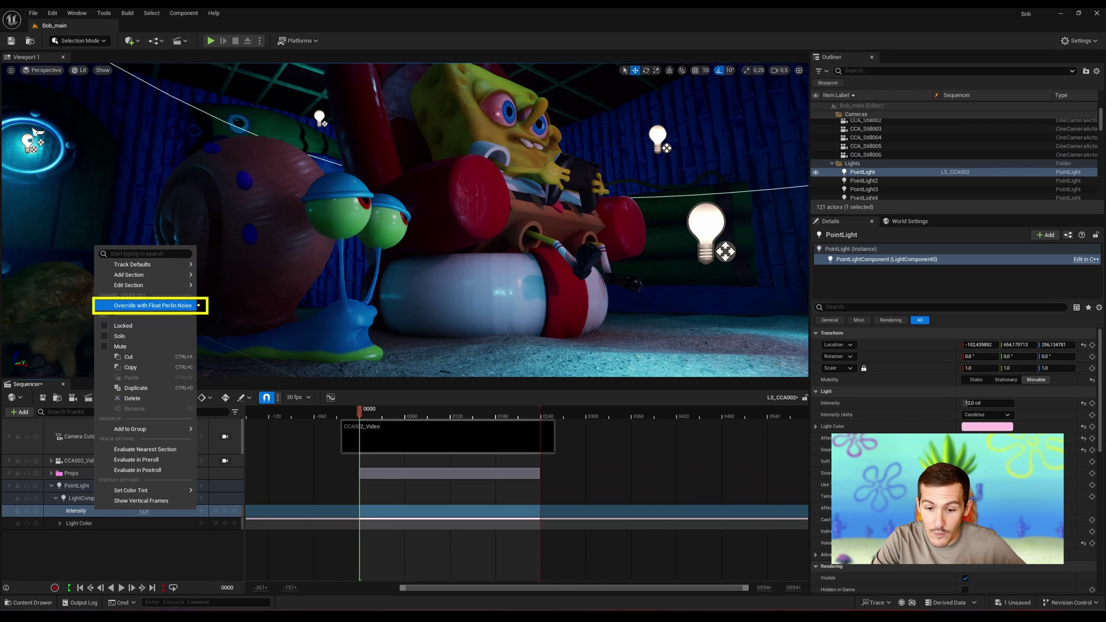
pyautogui.click(152, 305)
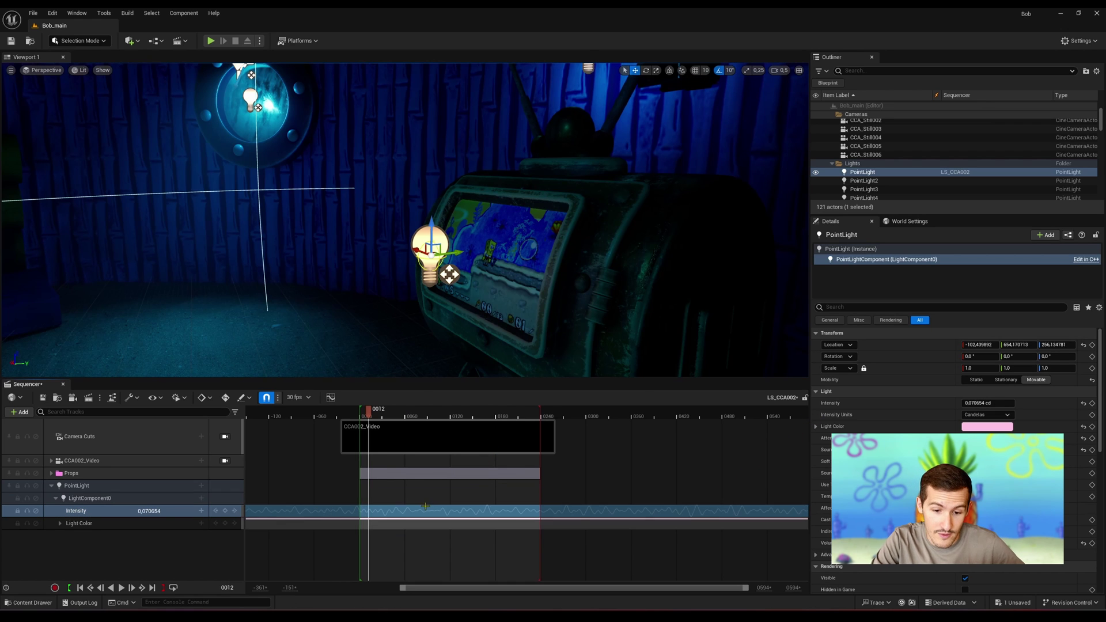
# Reset the Perlin noise offset to 0, set its frequency to about 2.28 and amplitude to about 12.4, and play the sequence
pyautogui.rightClick(425, 507)
pyautogui.moveTo(454, 398)
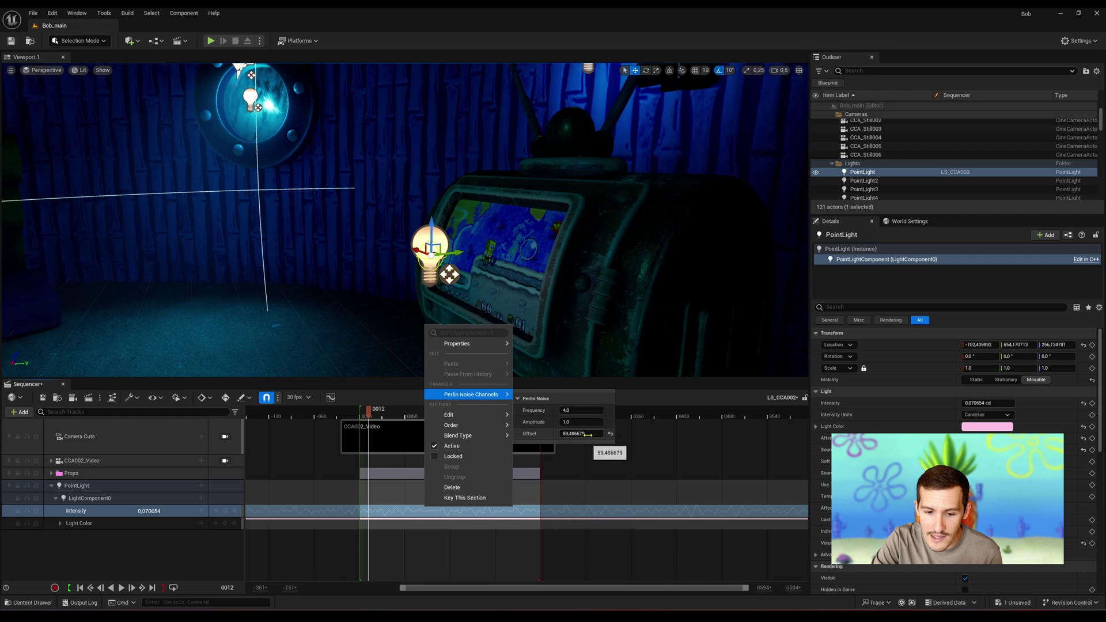
pyautogui.click(610, 434)
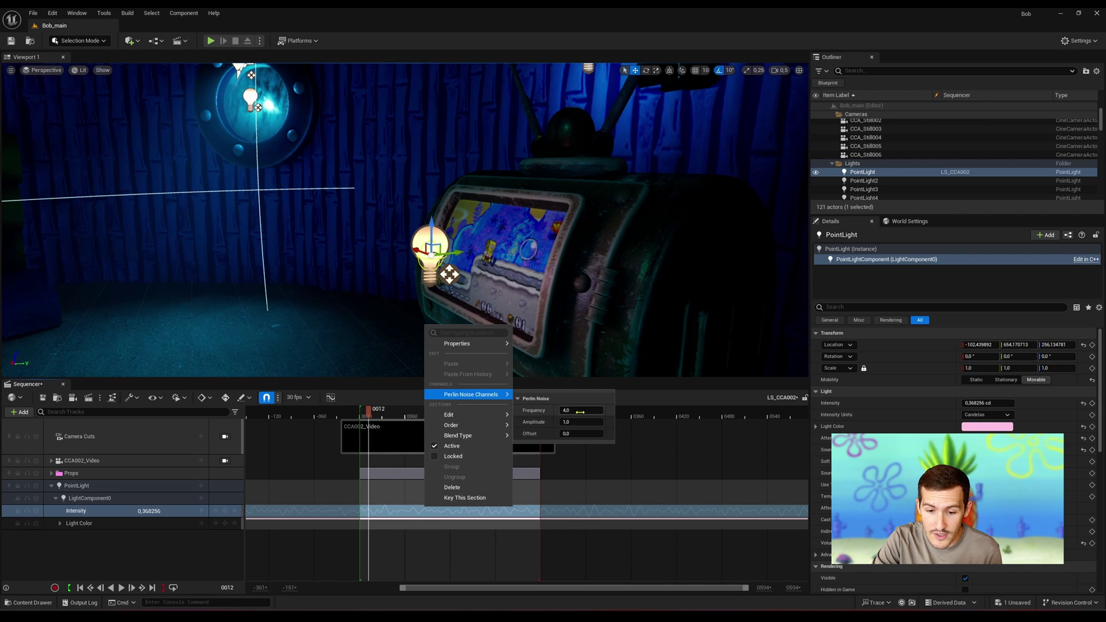
pyautogui.moveTo(570, 422)
pyautogui.mouseDown()
pyautogui.moveTo(619, 422)
pyautogui.moveTo(570, 421)
pyautogui.moveTo(570, 411)
pyautogui.mouseUp()
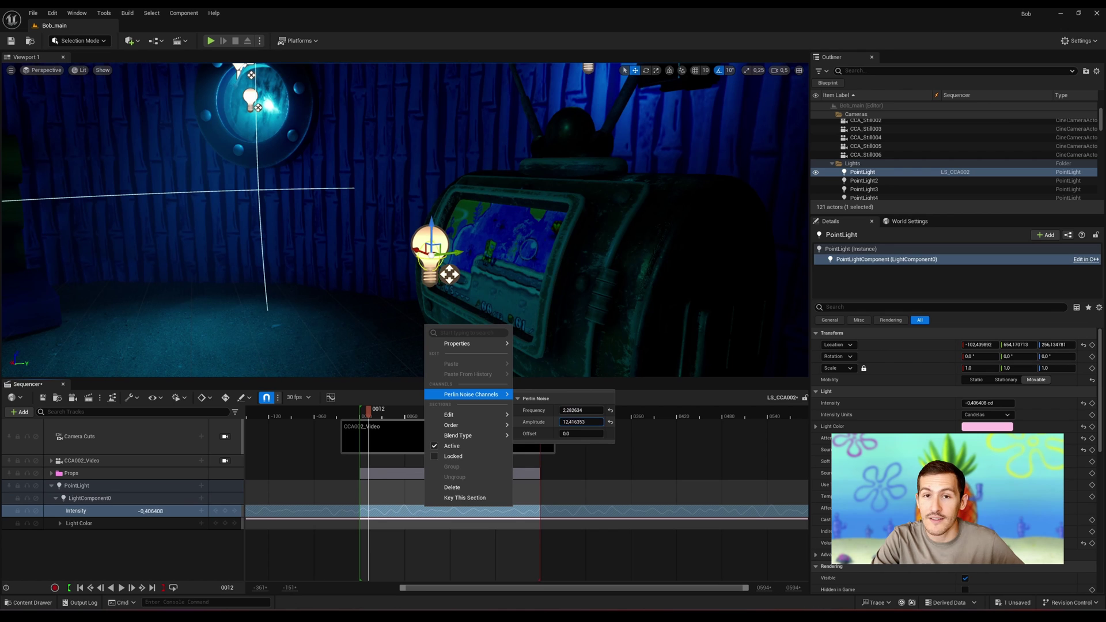
pyautogui.click(367, 411)
pyautogui.press('space')
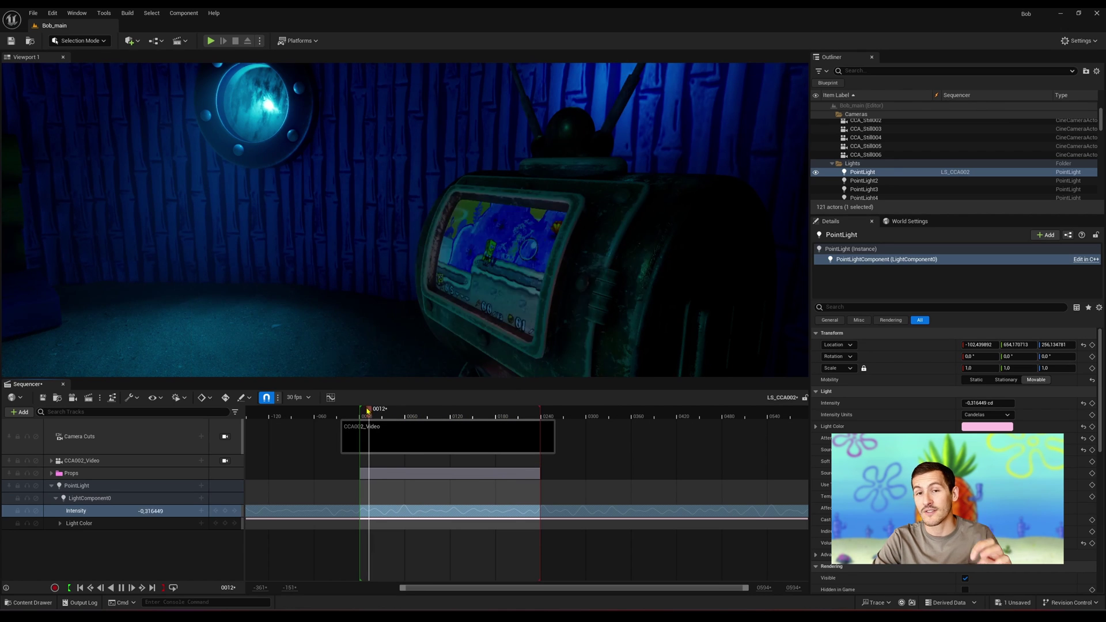